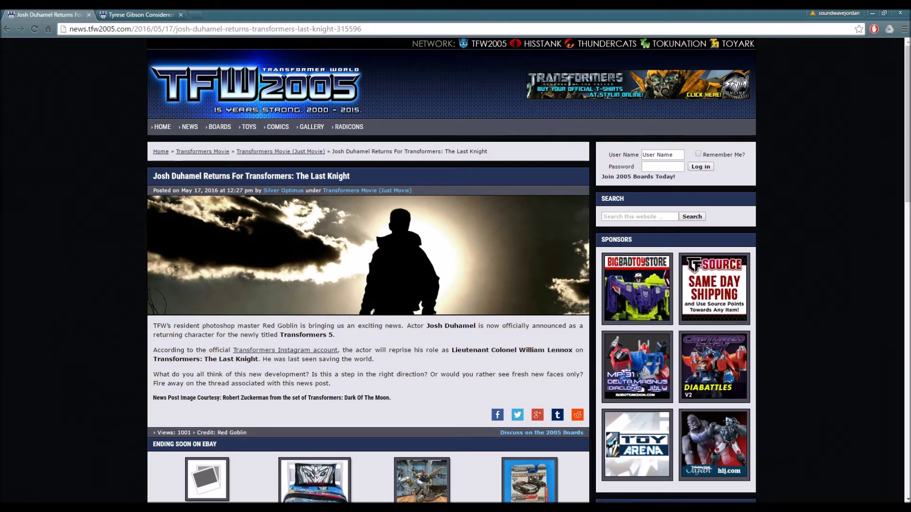
# Step: Switch between the Josh Duhamel and Tyrese Gibson article tabs, ending on Tyrese Gibson
pyautogui.hotkey('ctrl', 'Tab')
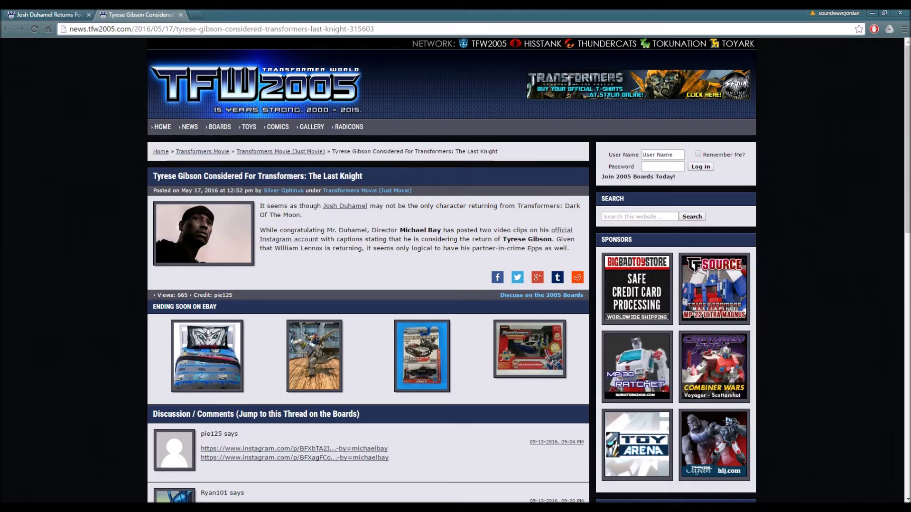
pyautogui.hotkey('ctrl', 'shift', 'Tab')
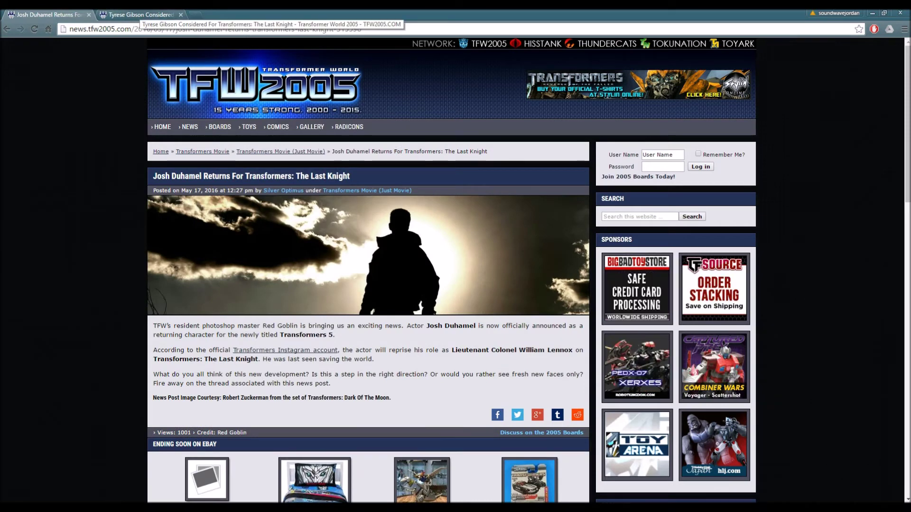
pyautogui.hotkey('ctrl', 'Tab')
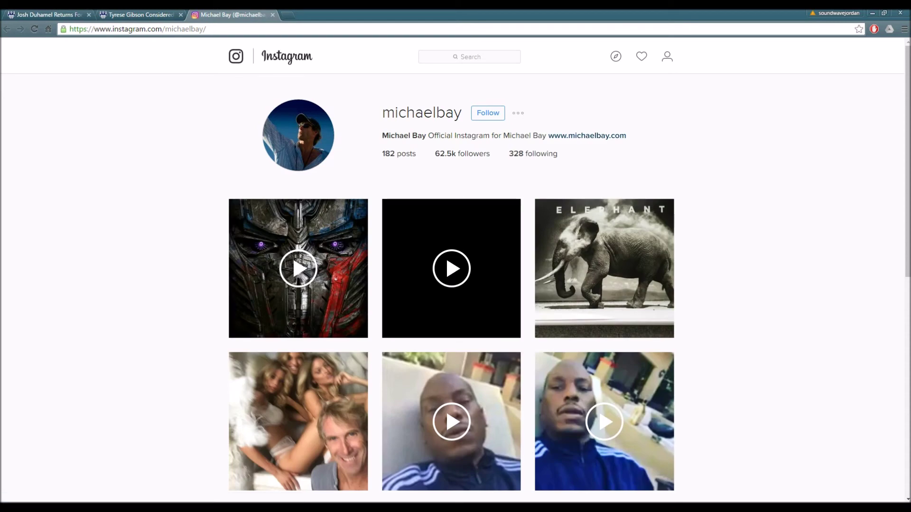
pyautogui.scroll(-2, 446, 409)
pyautogui.scroll(-1, 445, 409)
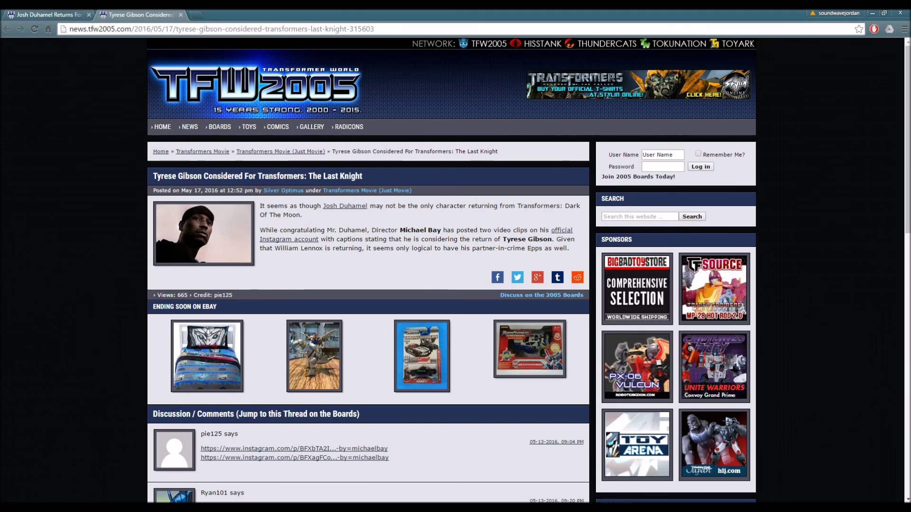
# Step: Toggle between the Josh Duhamel and Tyrese Gibson tabs, finishing on the Josh Duhamel article
pyautogui.click(46, 15)
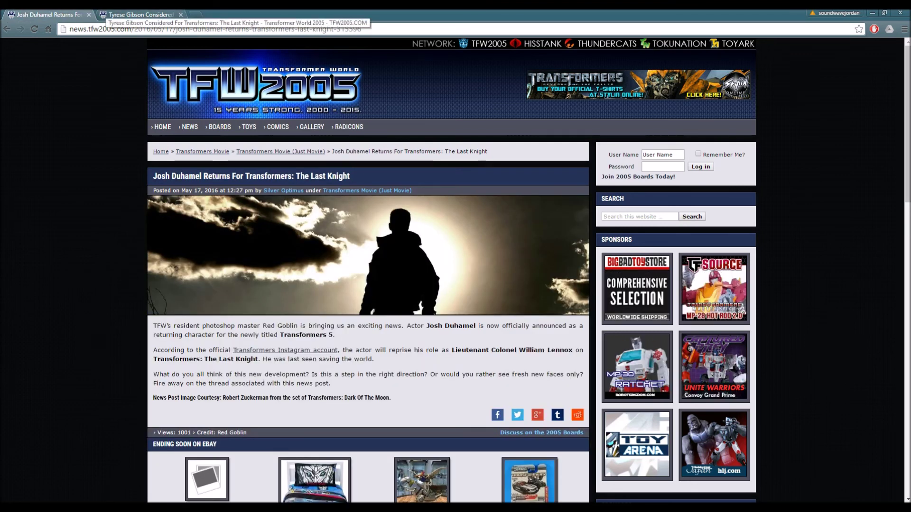
pyautogui.click(139, 15)
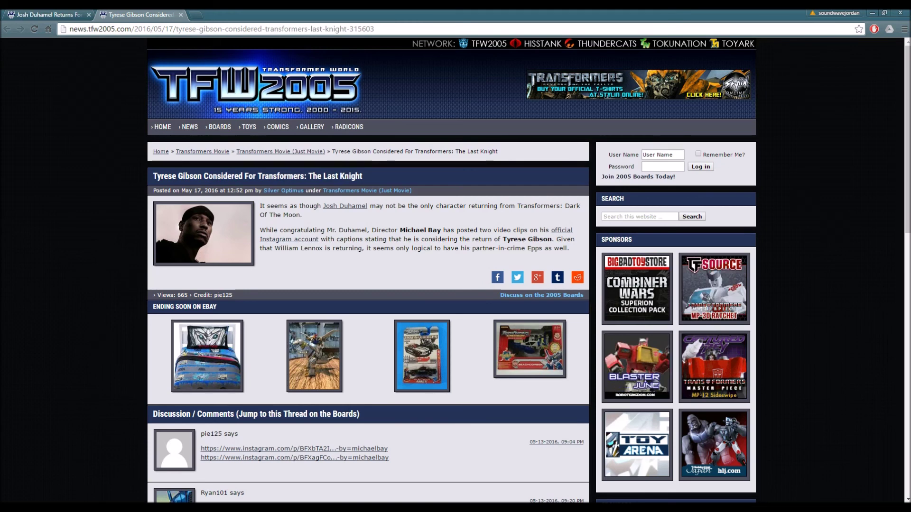
pyautogui.click(46, 15)
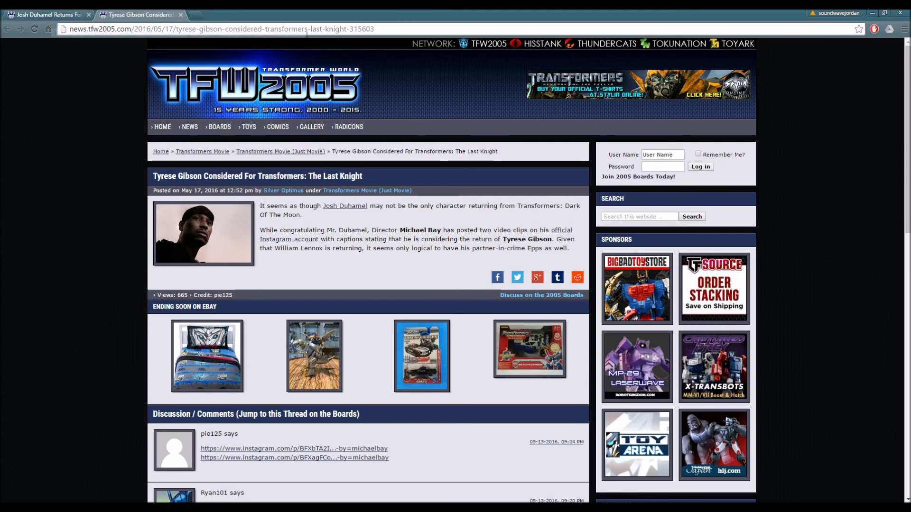